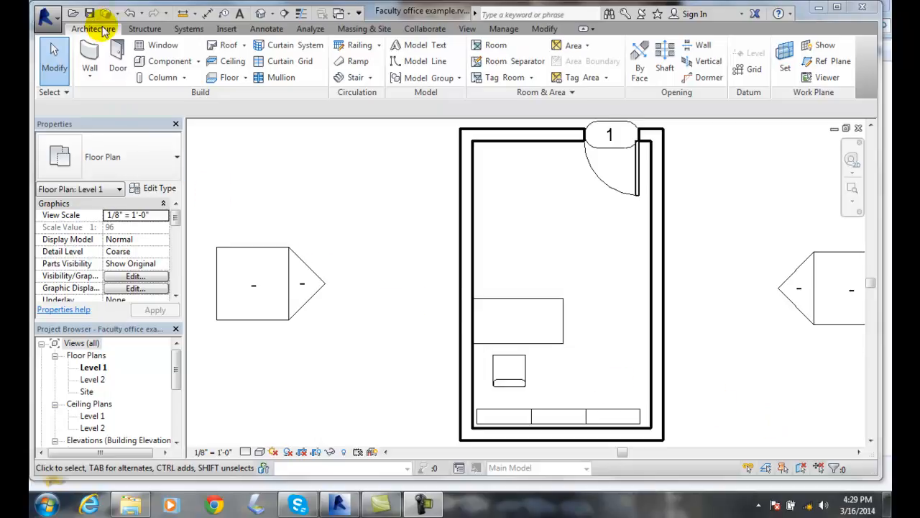
Place a Chair-Task component on the door side of the desk, using Rotate after placement to turn it about 141° clockwise
{"action": "left_click", "coordinate": [200, 61]}
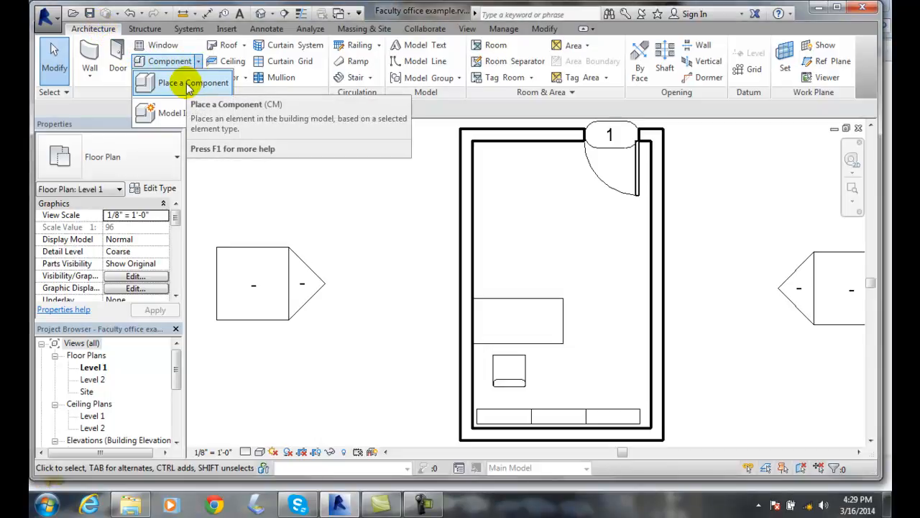
{"action": "left_click", "coordinate": [188, 84]}
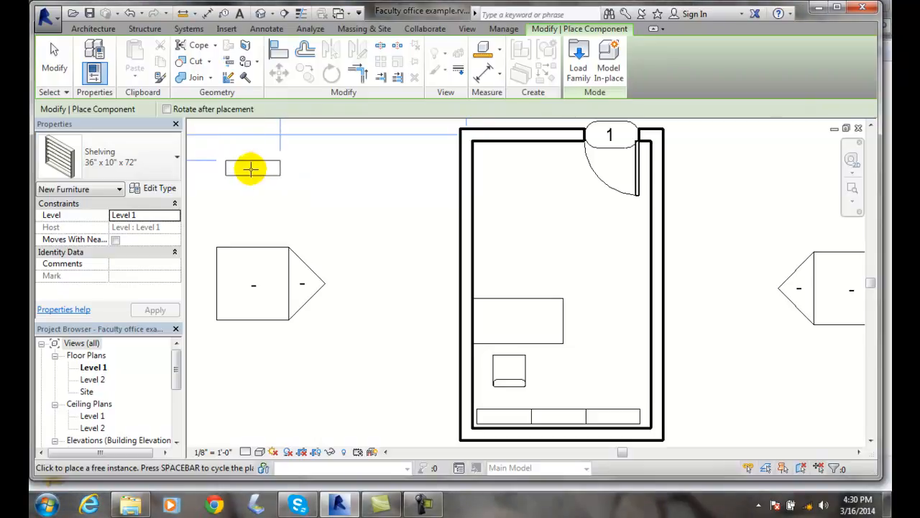
{"action": "left_click", "coordinate": [177, 159]}
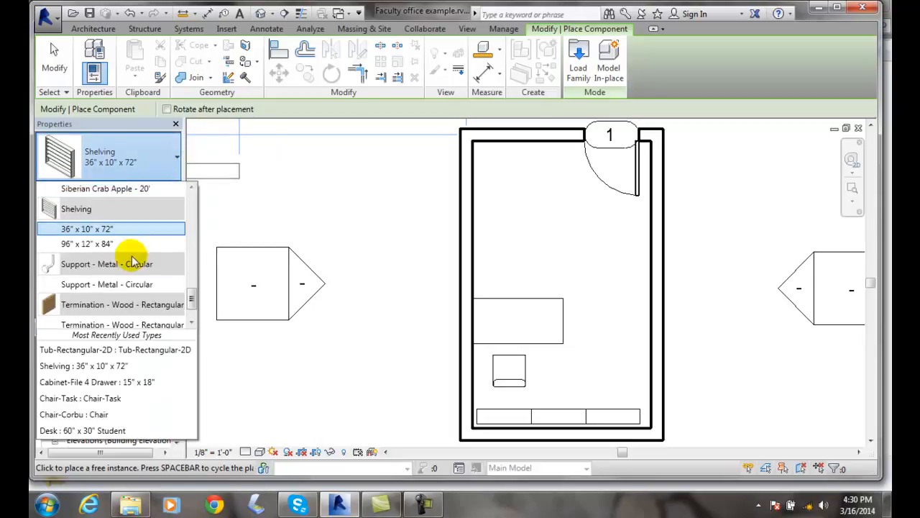
{"action": "left_click_drag", "start_coordinate": [194, 305], "coordinate": [186, 224]}
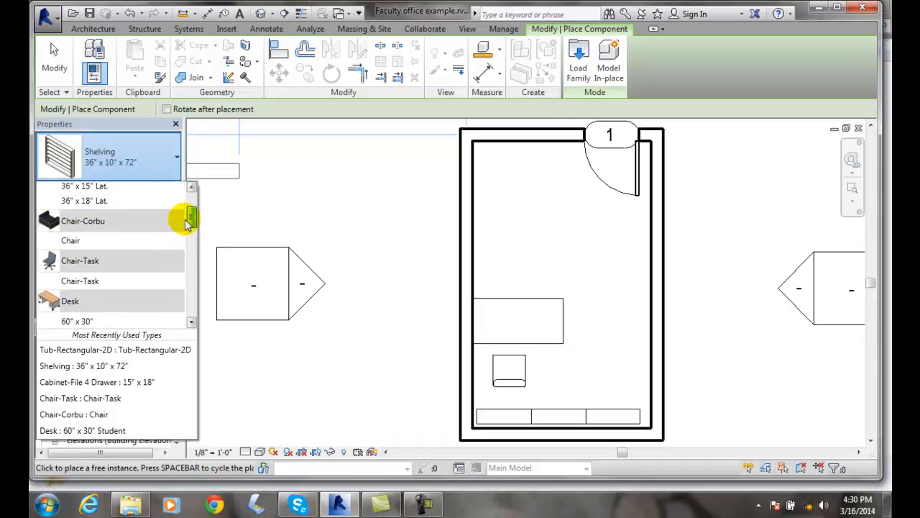
{"action": "left_click", "coordinate": [94, 283]}
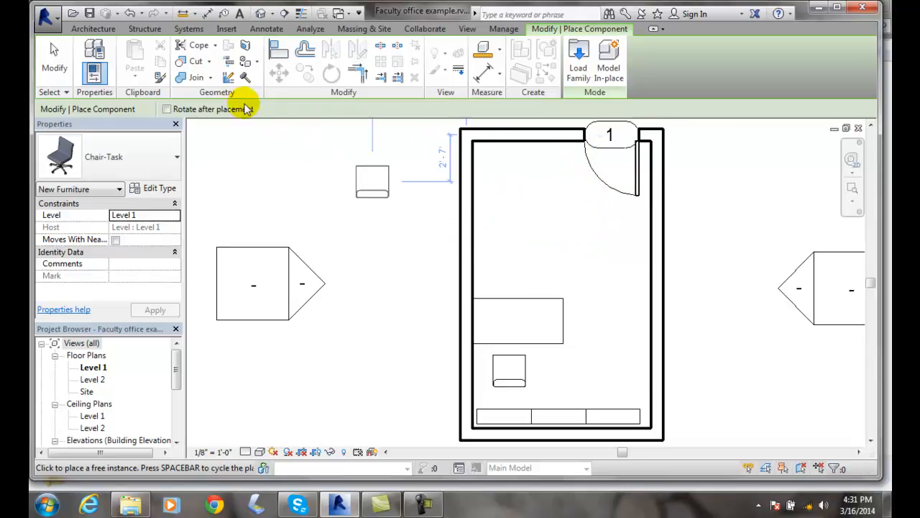
{"action": "left_click", "coordinate": [167, 110]}
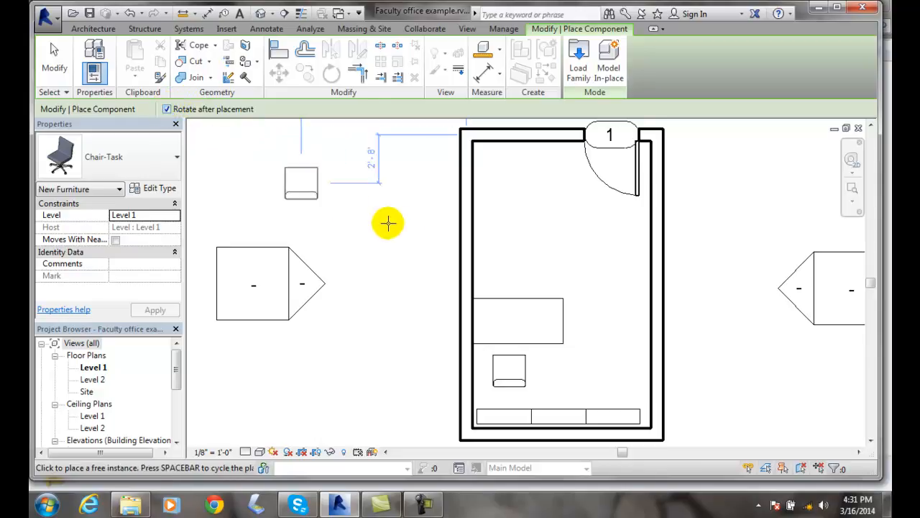
{"action": "left_click", "coordinate": [509, 260]}
{"action": "left_click", "coordinate": [519, 256]}
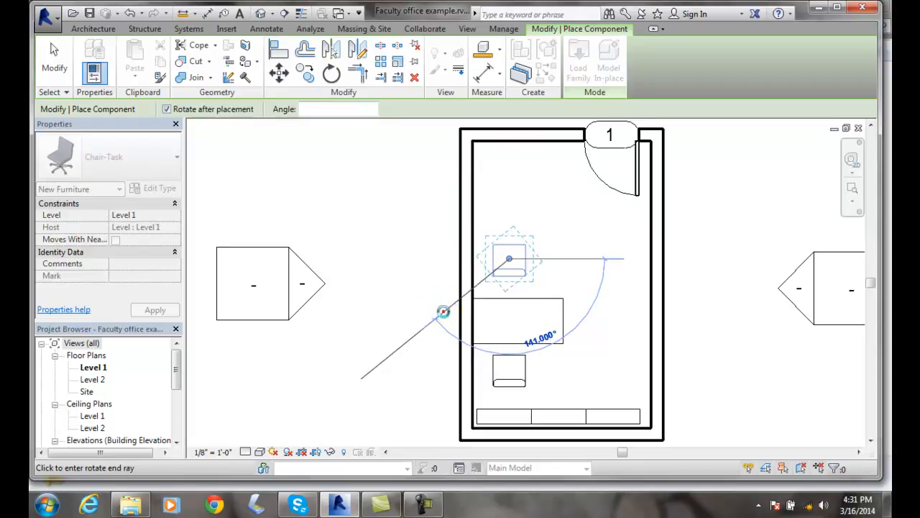
{"action": "left_click", "coordinate": [443, 313]}
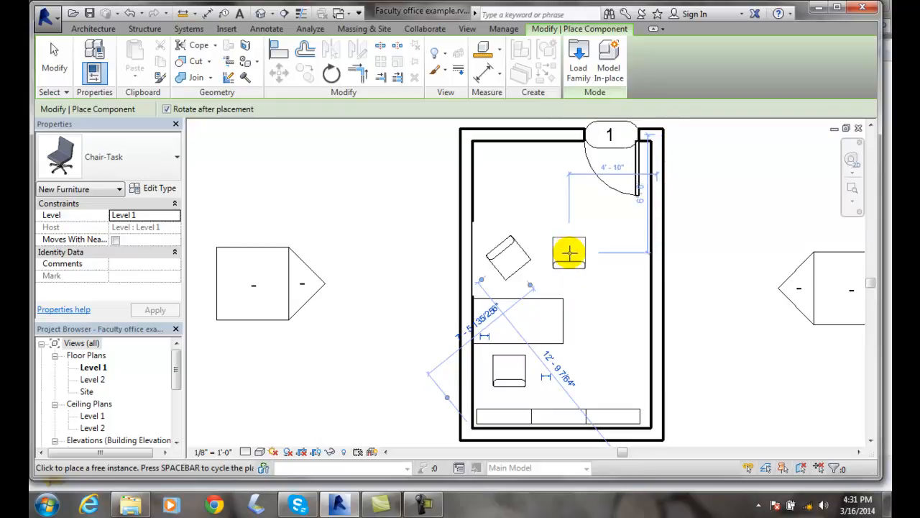
Place a second Chair-Task beside the first, between it and the right wall, rotated about 115° counterclockwise, and end the placement
{"action": "left_click", "coordinate": [568, 252]}
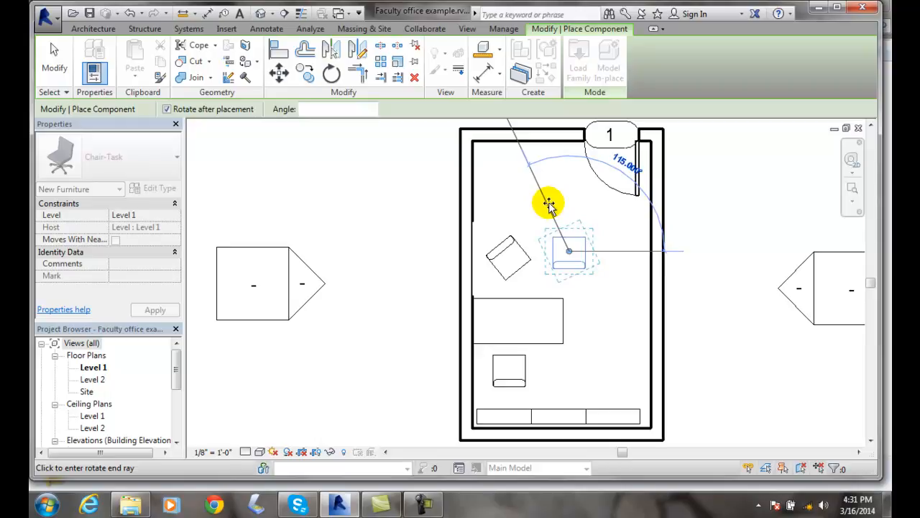
{"action": "left_click", "coordinate": [549, 205]}
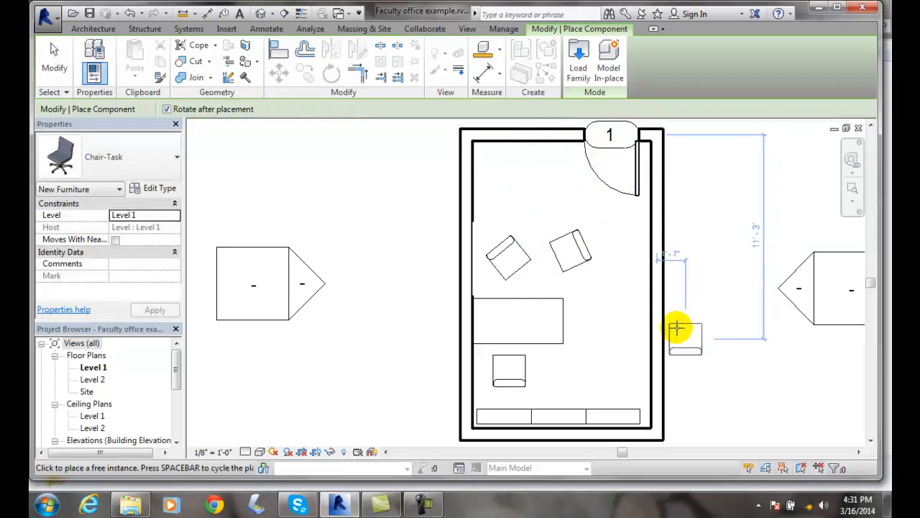
{"action": "key", "text": "Escape"}
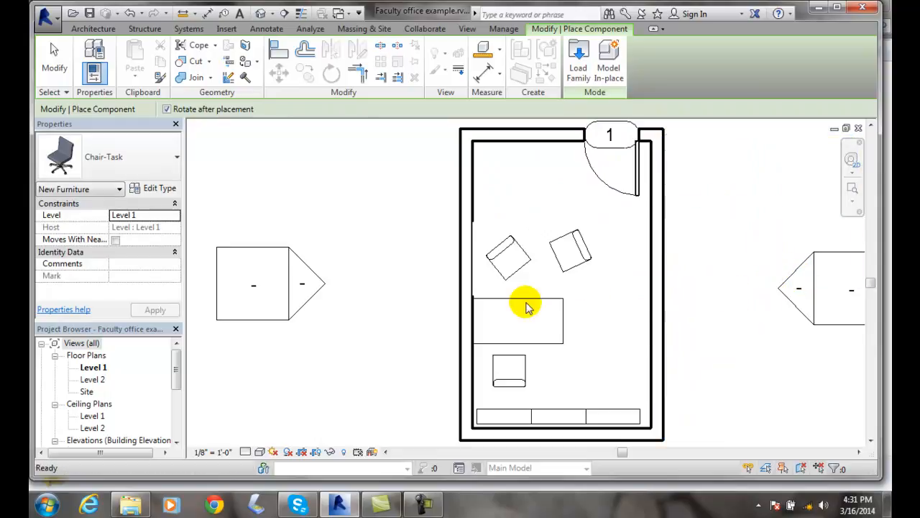
{"action": "key", "text": "Escape"}
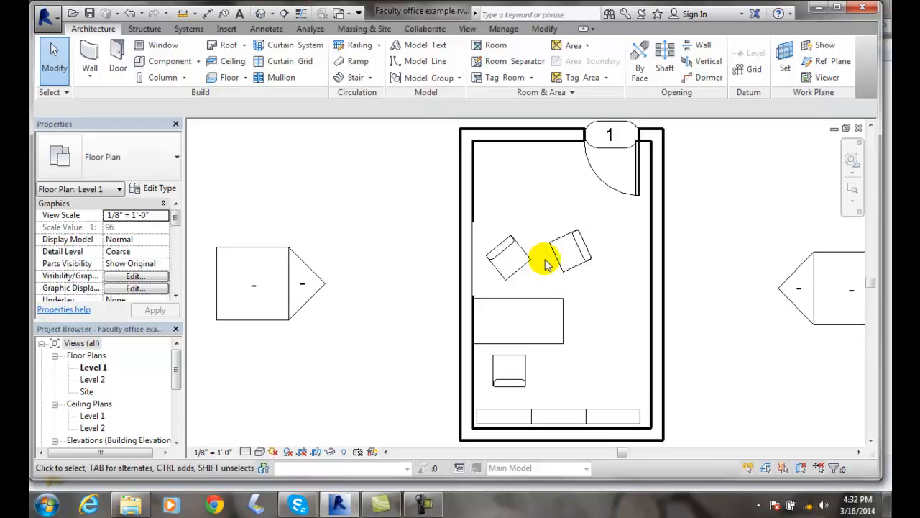
Load the Table-Round.rfa family from the Tables subfolder of the US Imperial Furniture library for component placement
{"action": "left_click", "coordinate": [544, 28]}
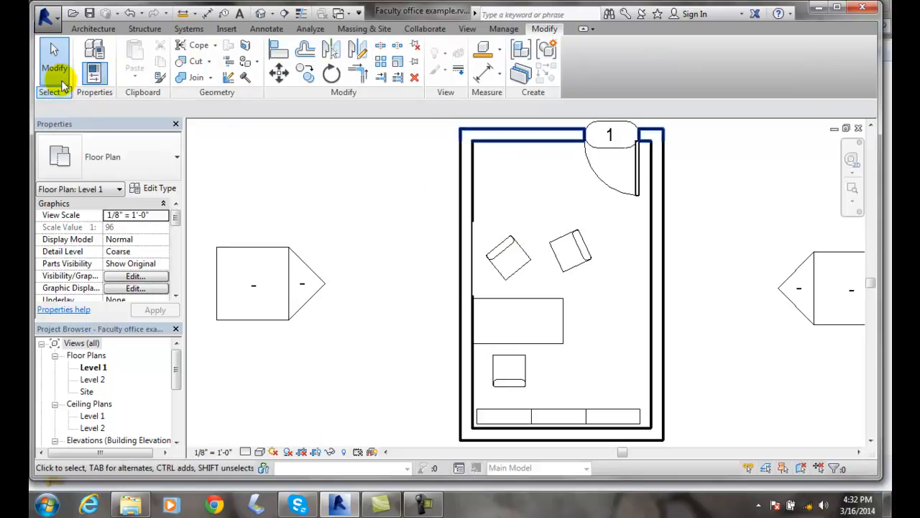
{"action": "left_click", "coordinate": [92, 30]}
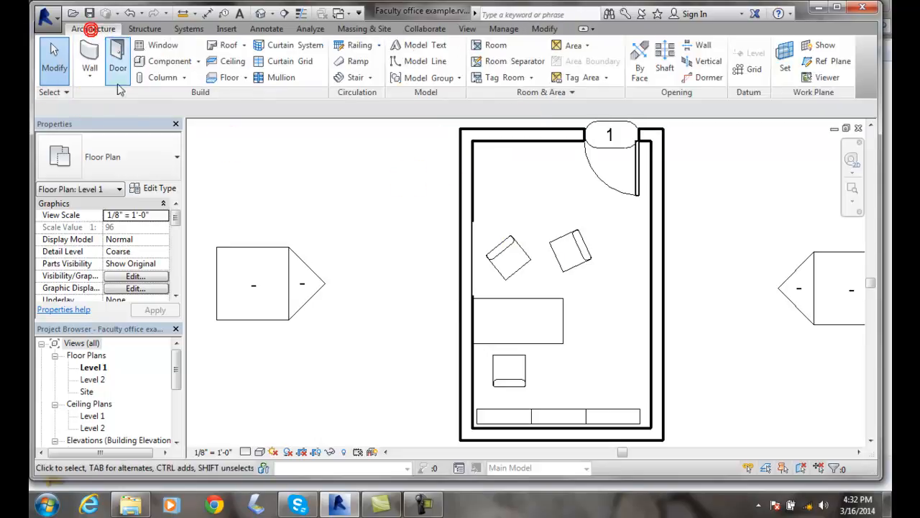
{"action": "left_click", "coordinate": [197, 62]}
{"action": "left_click", "coordinate": [188, 83]}
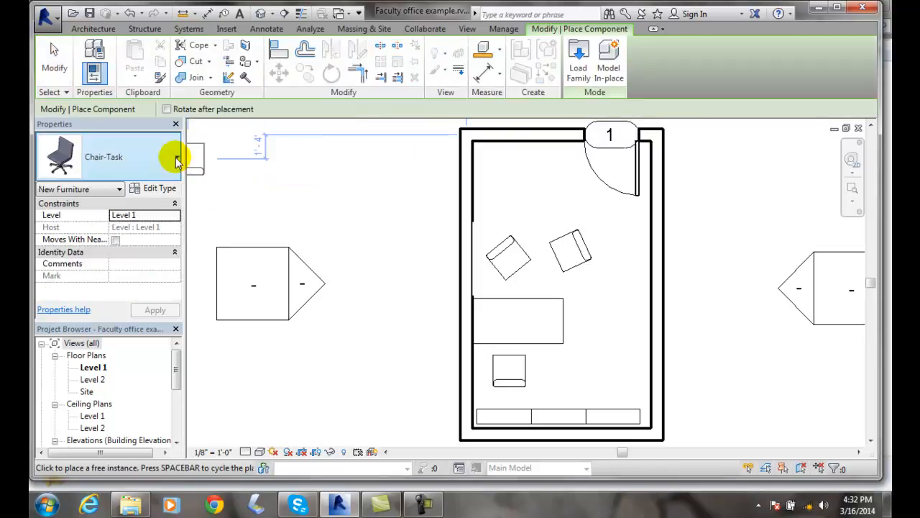
{"action": "left_click", "coordinate": [177, 157]}
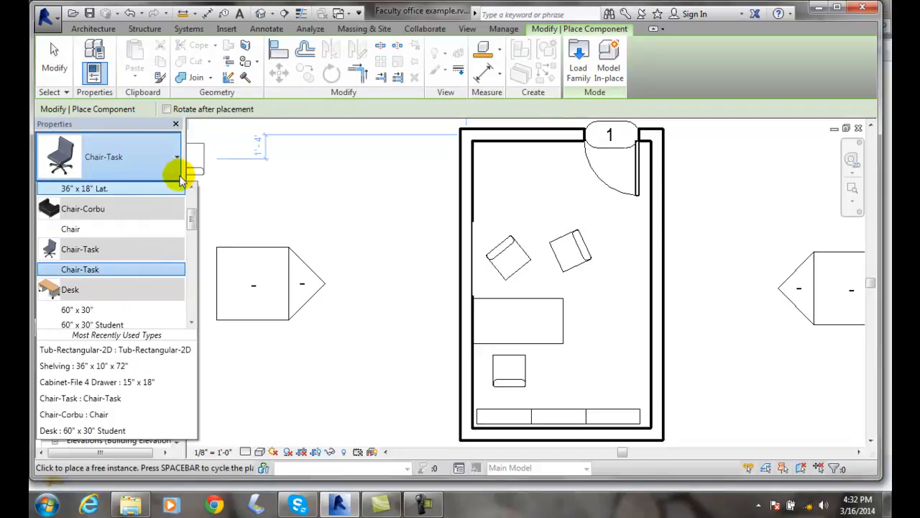
{"action": "left_click", "coordinate": [154, 249]}
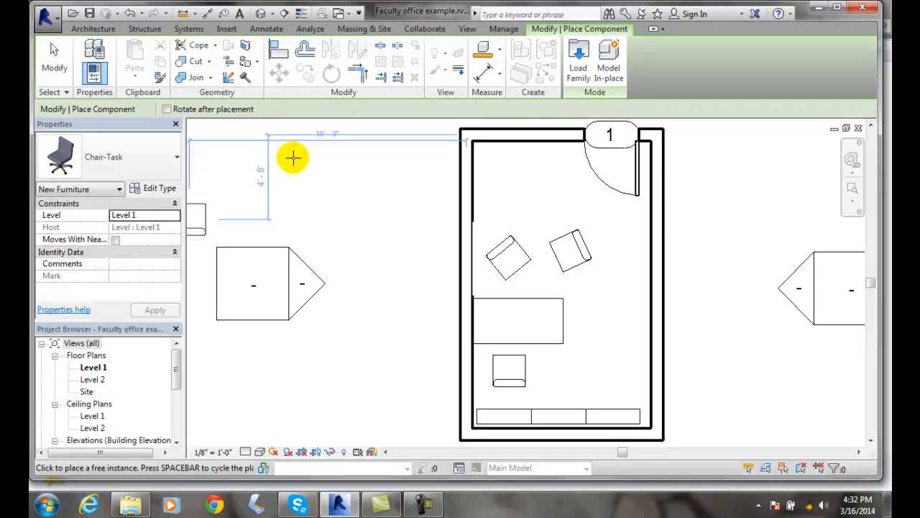
{"action": "left_click", "coordinate": [579, 67]}
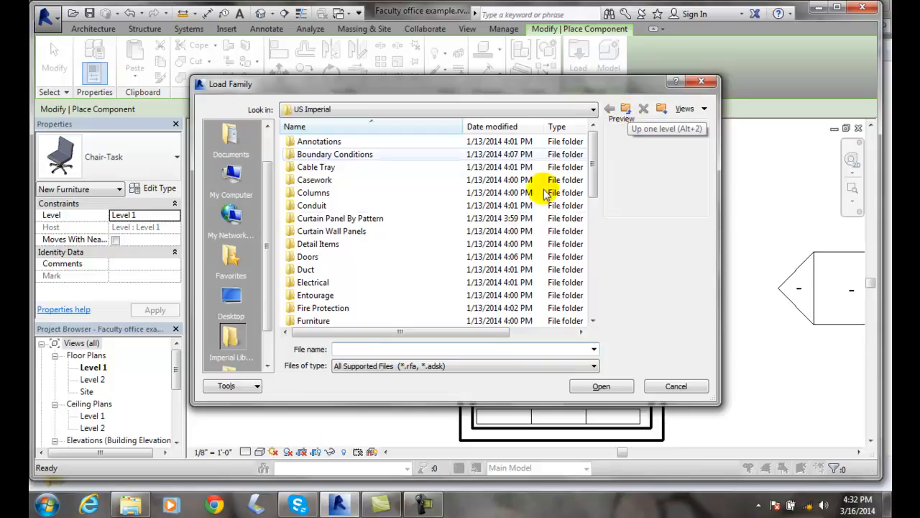
{"action": "left_click_drag", "start_coordinate": [594, 165], "coordinate": [594, 189]}
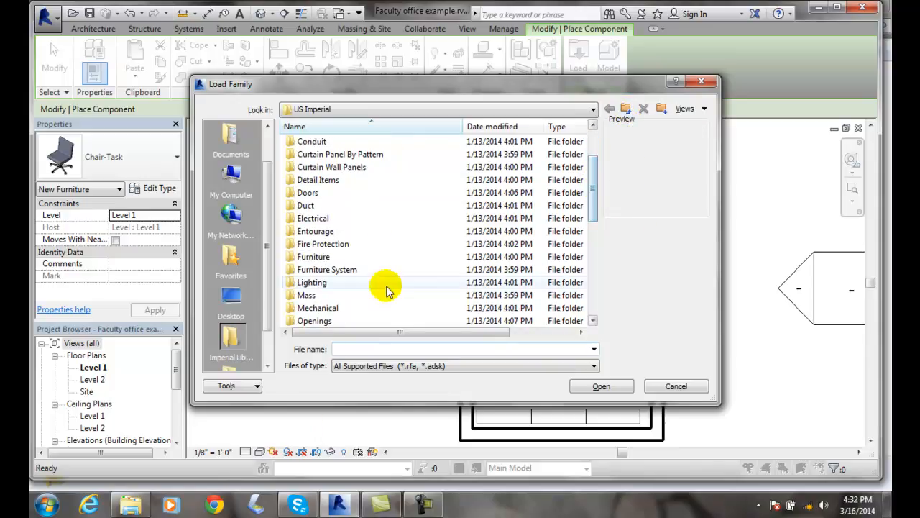
{"action": "double_click", "coordinate": [313, 256]}
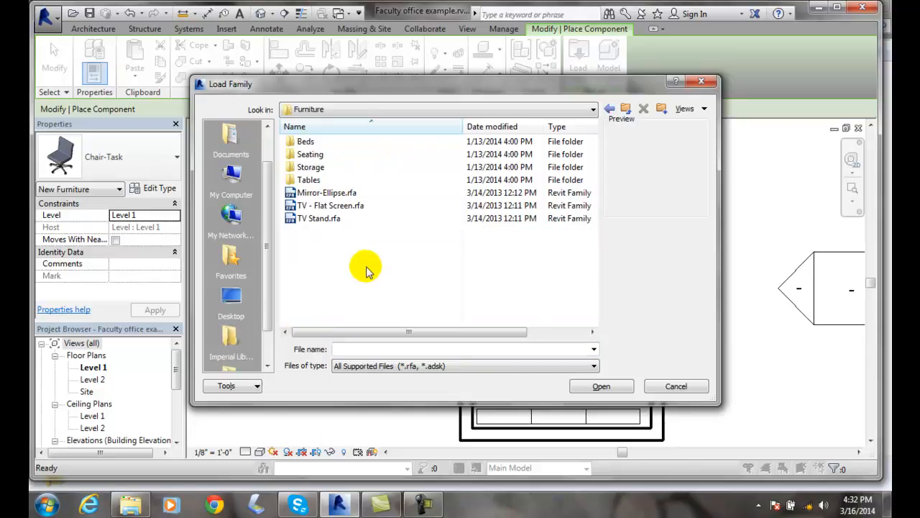
{"action": "double_click", "coordinate": [309, 180]}
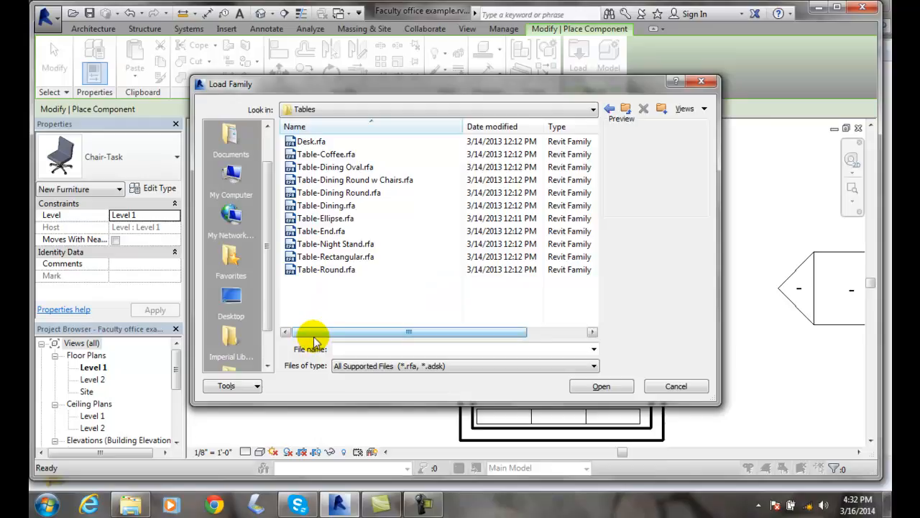
{"action": "left_click", "coordinate": [331, 270]}
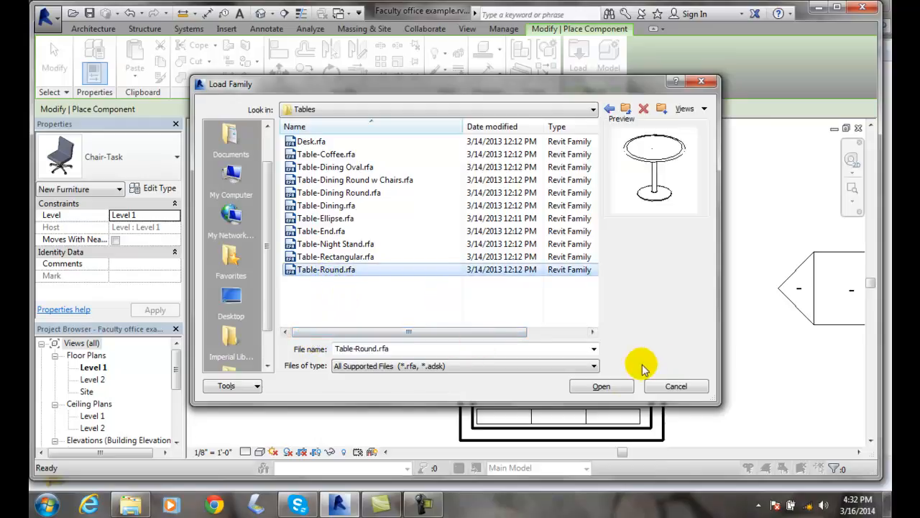
{"action": "left_click", "coordinate": [601, 387]}
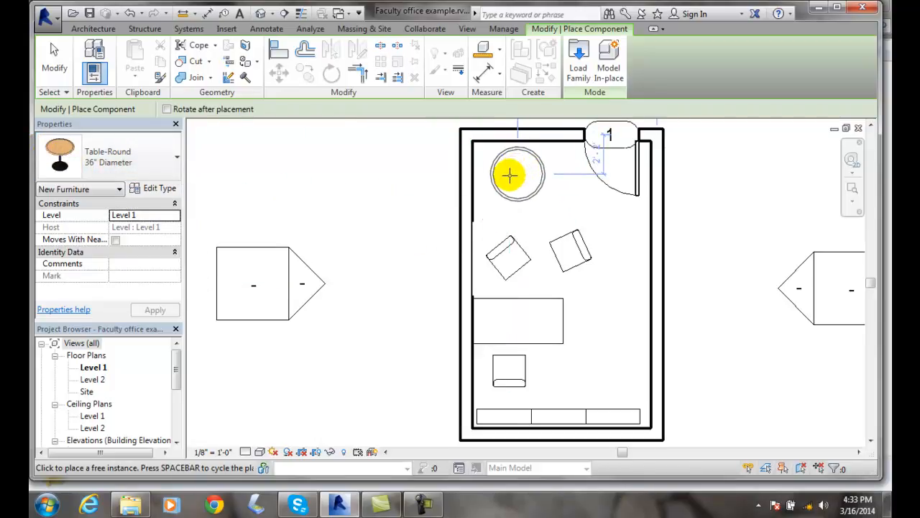
Place the 36" diameter round table in the room's upper-left corner and end the placement
{"action": "left_click", "coordinate": [509, 179]}
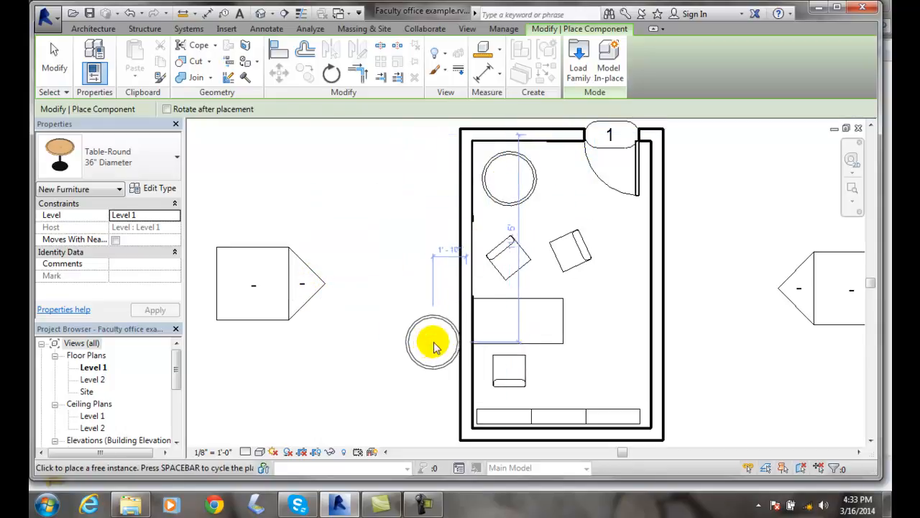
{"action": "key", "text": "Escape"}
{"action": "key", "text": "Escape"}
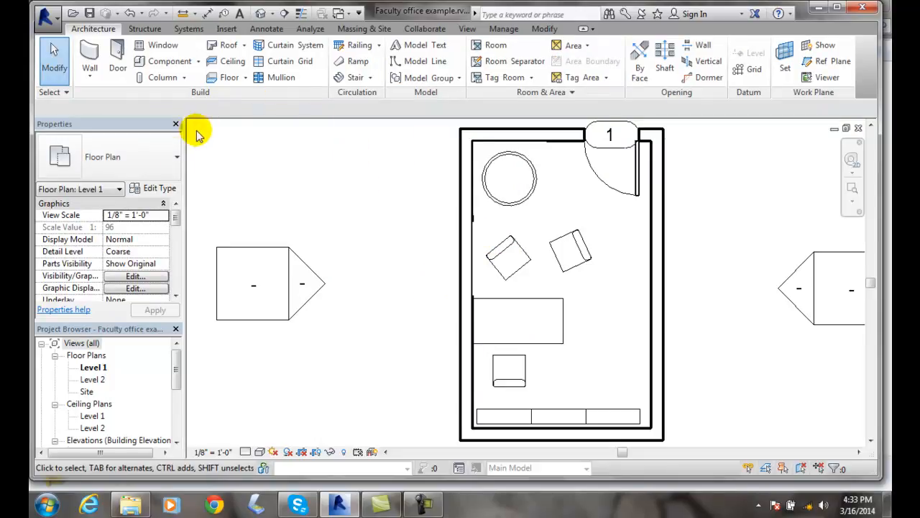
Examine the diameter types offered by the Table-Round family for component placement
{"action": "left_click", "coordinate": [181, 62]}
{"action": "left_click", "coordinate": [189, 83]}
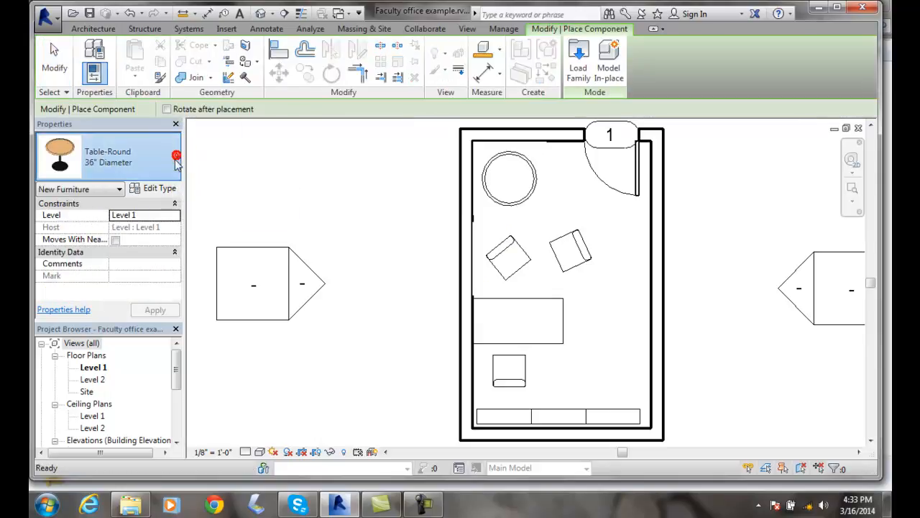
{"action": "left_click", "coordinate": [177, 156]}
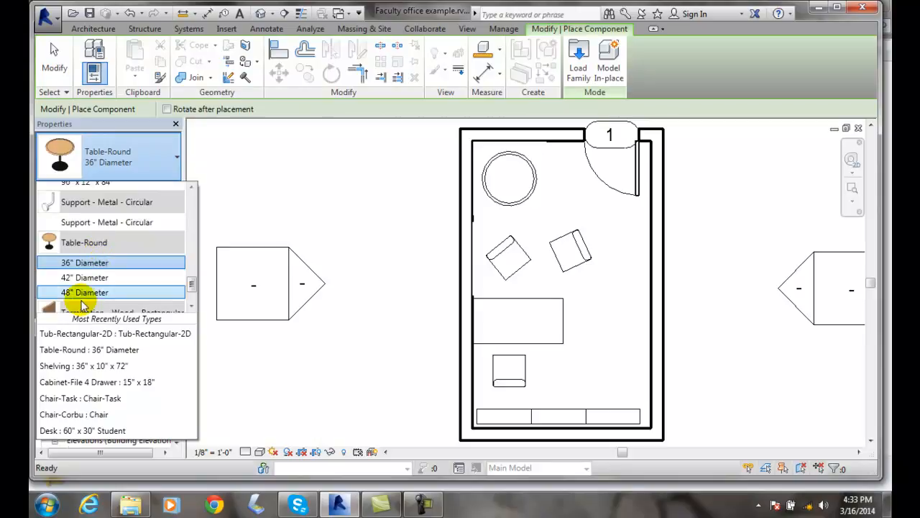
{"action": "mouse_move", "coordinate": [93, 292]}
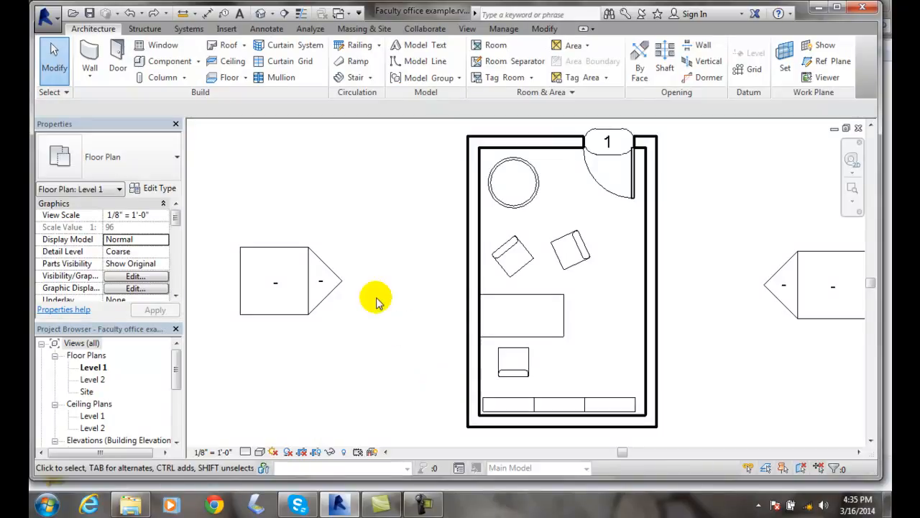
Start placing a component using the 36" x 10" x 72" Shelving type
{"action": "left_click", "coordinate": [196, 62]}
{"action": "left_click", "coordinate": [190, 83]}
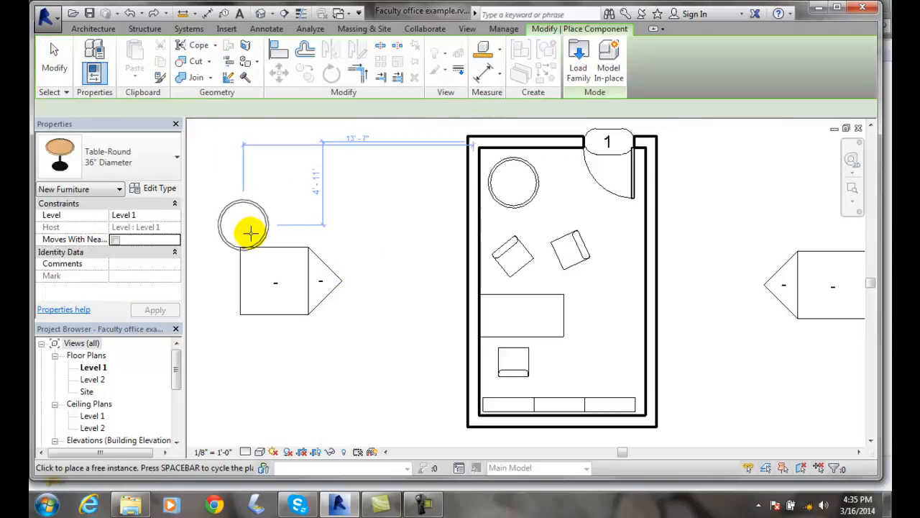
{"action": "left_click", "coordinate": [178, 157]}
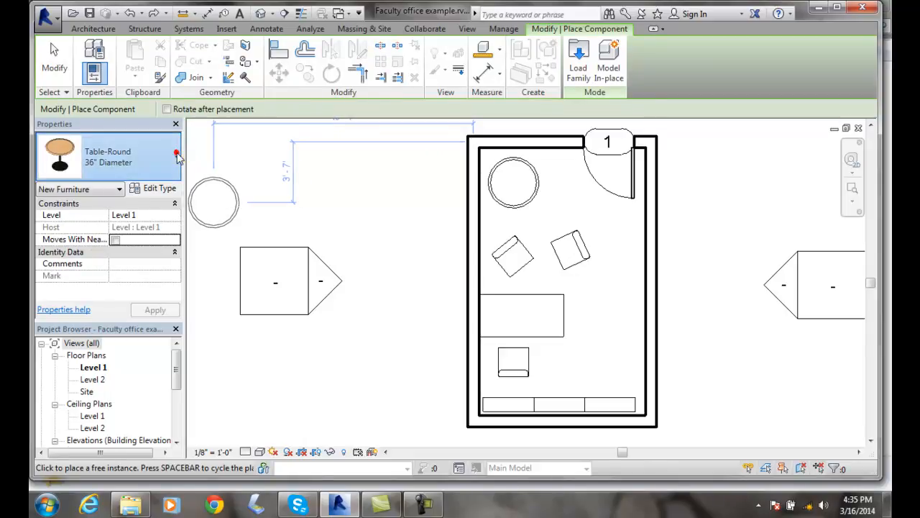
{"action": "left_click_drag", "start_coordinate": [191, 286], "coordinate": [185, 269]}
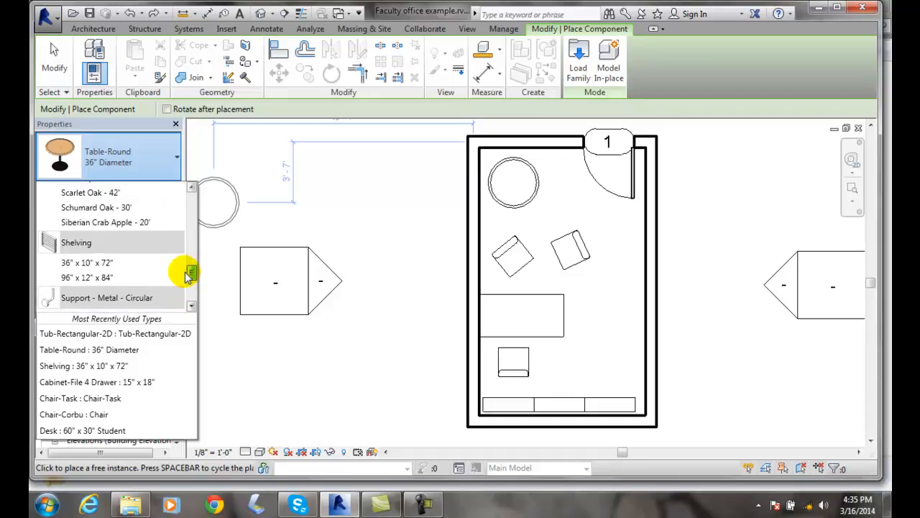
{"action": "left_click", "coordinate": [89, 265]}
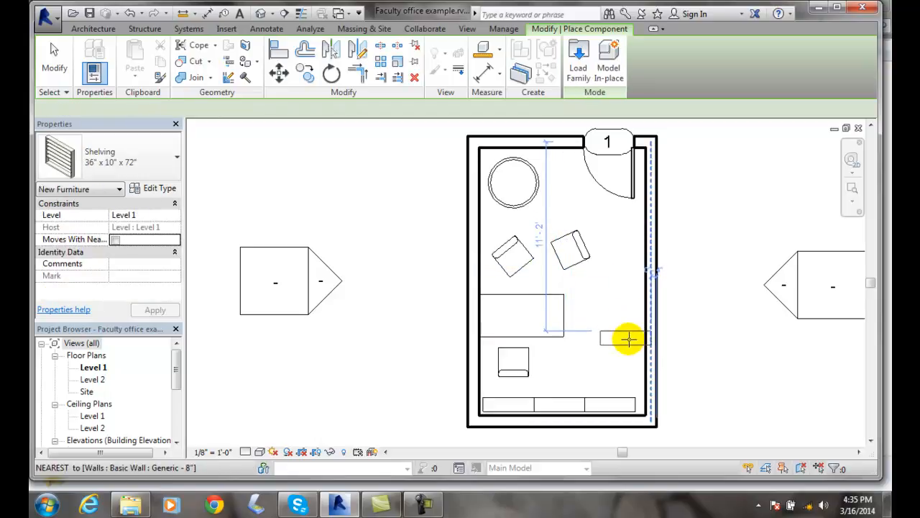
{"action": "left_click", "coordinate": [637, 327]}
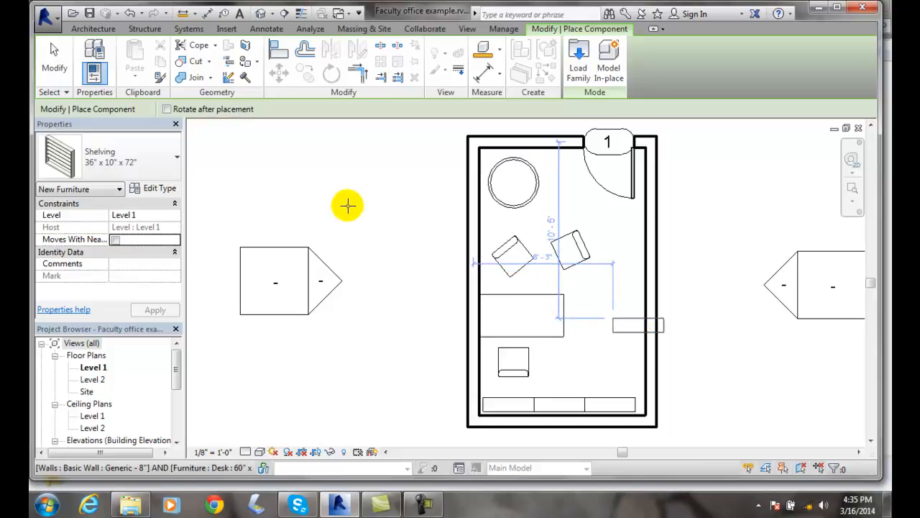
Enable Moves With Nearby Elements and place an unrotated shelf between the desk and the right wall, about 11'-1" below the top wall
{"action": "left_click", "coordinate": [167, 109]}
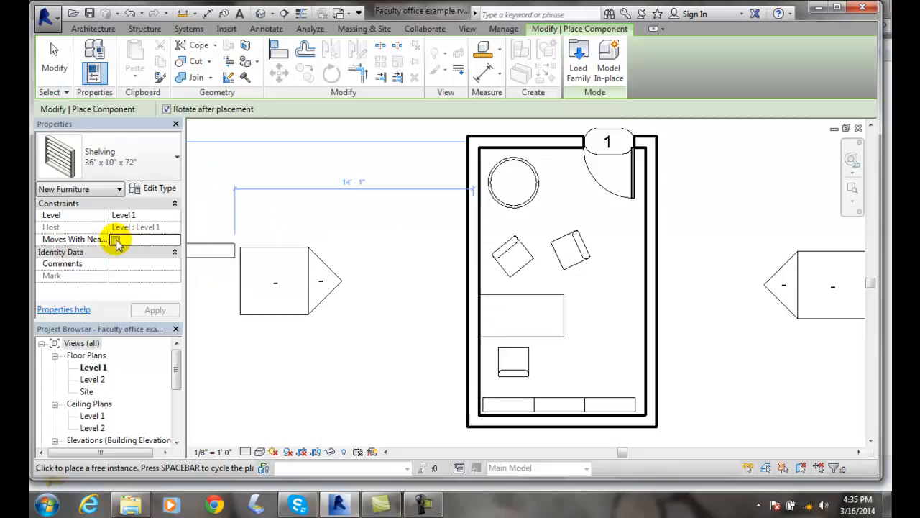
{"action": "left_click", "coordinate": [116, 243]}
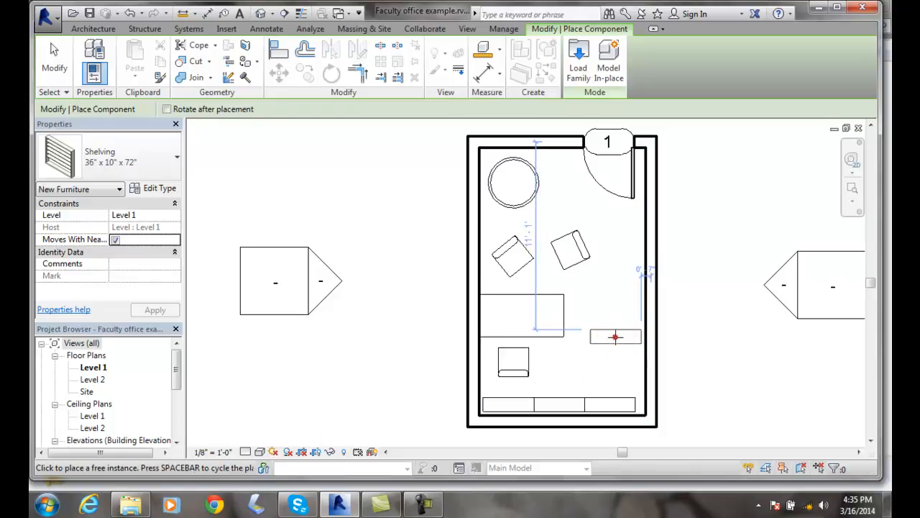
{"action": "left_click", "coordinate": [616, 336]}
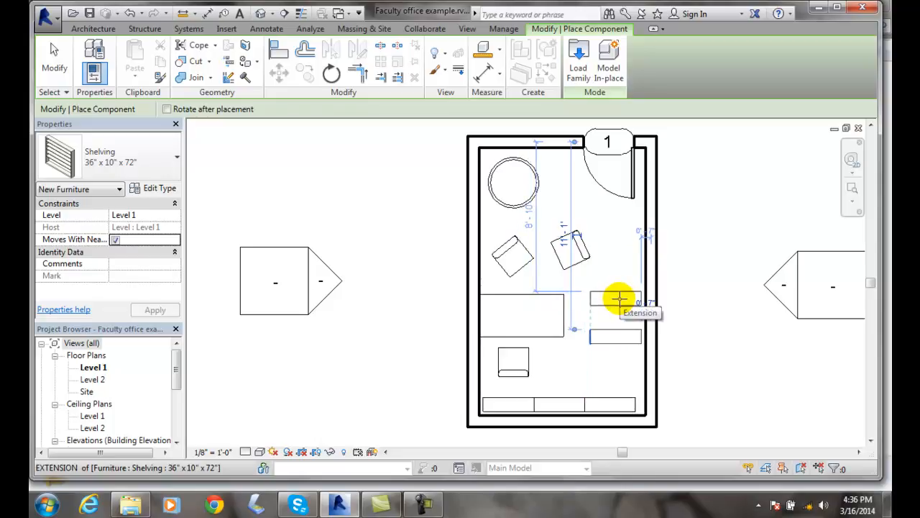
Place a second shelf just above the first with Rotate after placement enabled, rotate it 90°, and end the placement
{"action": "left_click", "coordinate": [166, 109]}
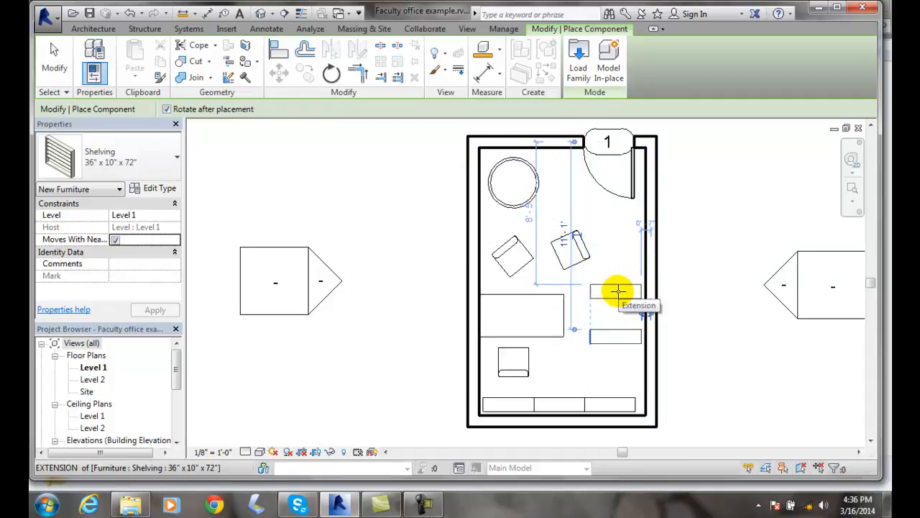
{"action": "left_click", "coordinate": [617, 292]}
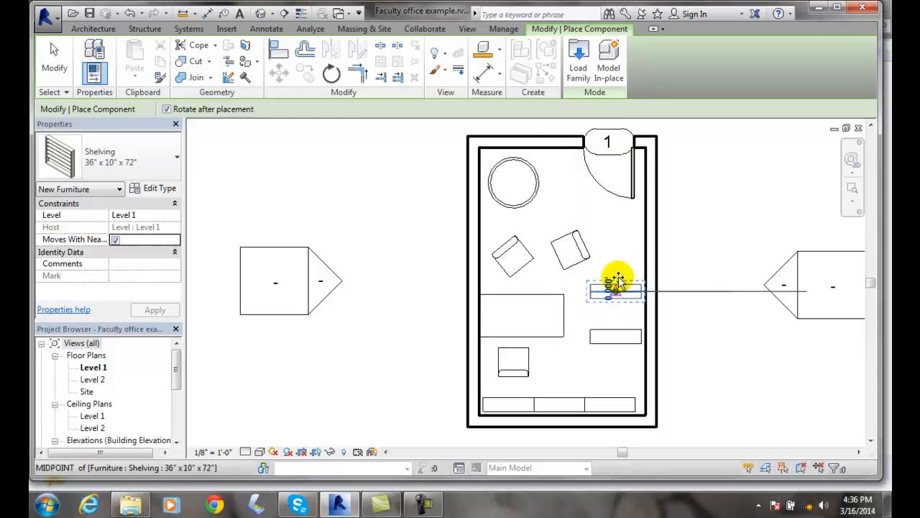
{"action": "left_click", "coordinate": [619, 237]}
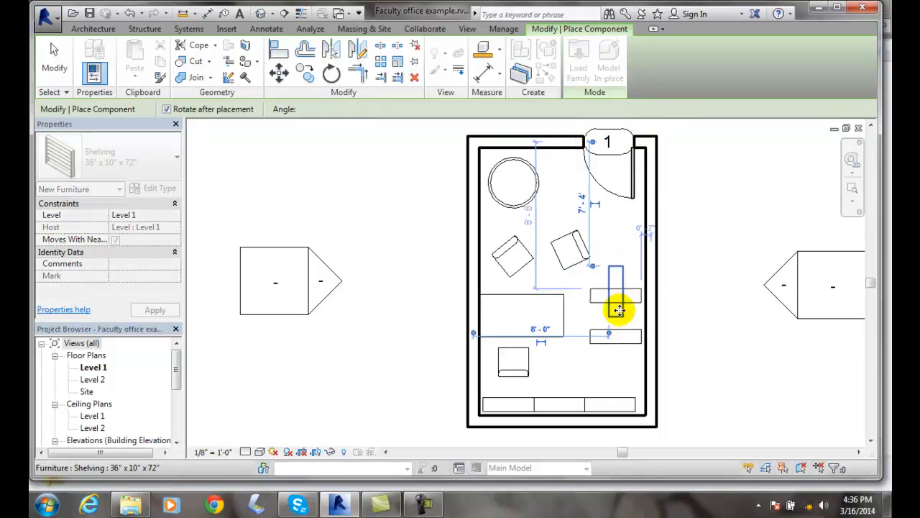
{"action": "left_click", "coordinate": [603, 388]}
{"action": "key", "text": "Escape"}
Delete the horizontal shelf beside the desk and move the rotated shelf next to the right wall, about 11'-6" below the top wall
{"action": "left_click", "coordinate": [615, 345]}
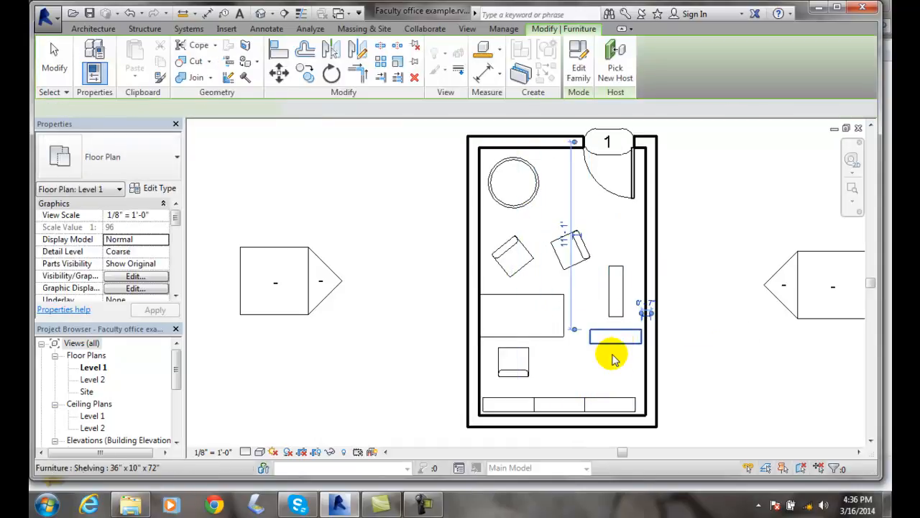
{"action": "key", "text": "Delete"}
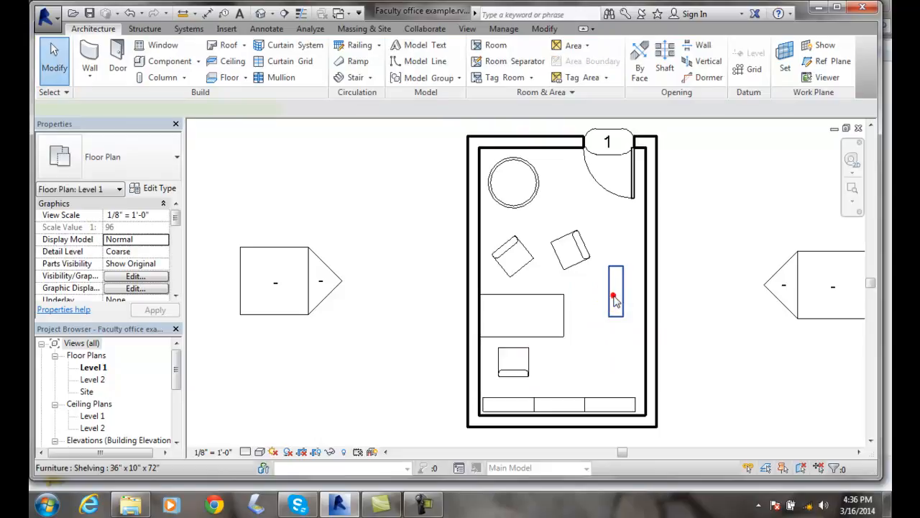
{"action": "left_click", "coordinate": [615, 302]}
{"action": "left_click_drag", "start_coordinate": [630, 290], "coordinate": [632, 365]}
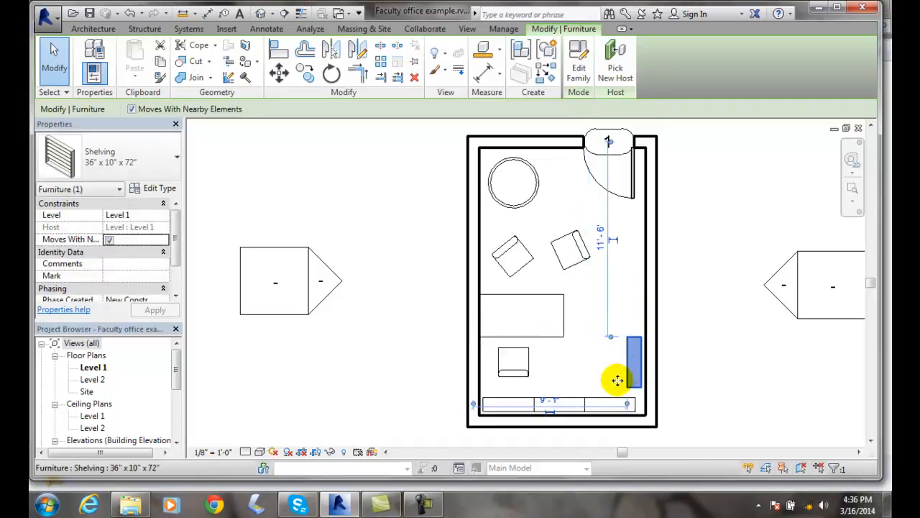
{"action": "left_click", "coordinate": [617, 381]}
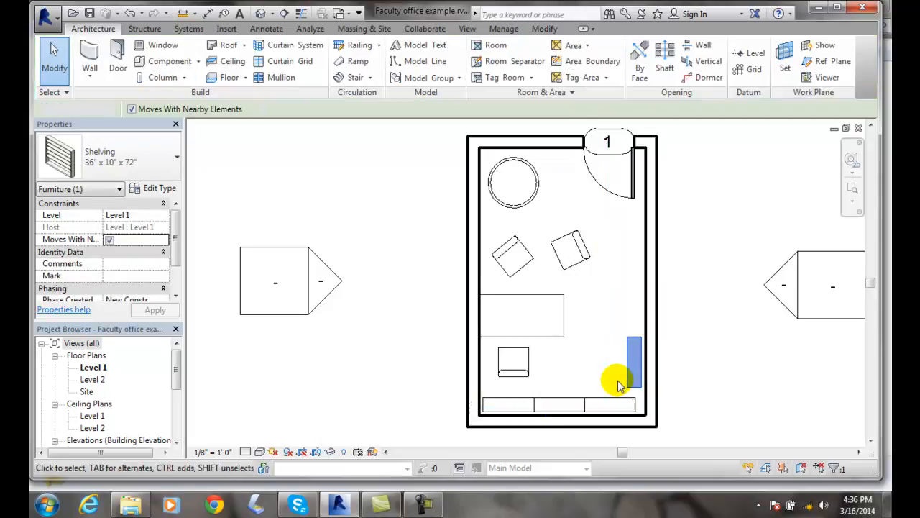
{"action": "left_click", "coordinate": [629, 346]}
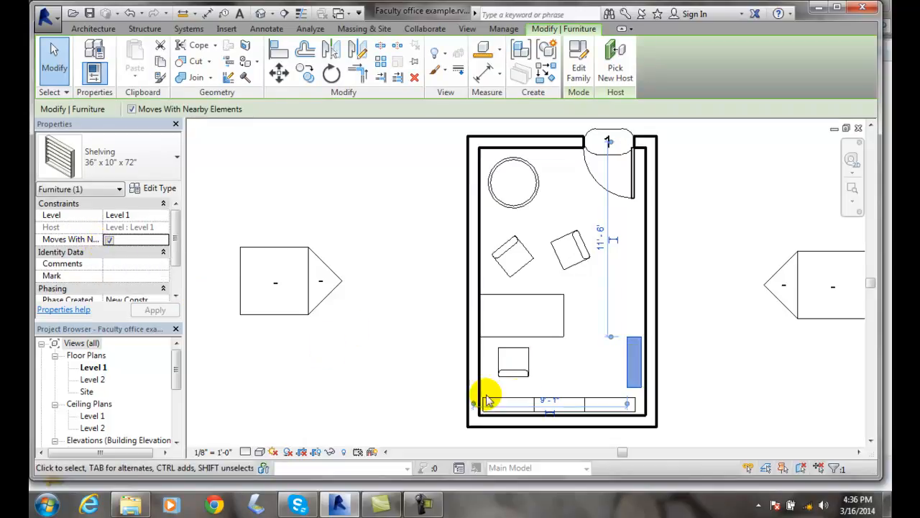
{"action": "left_click", "coordinate": [608, 391]}
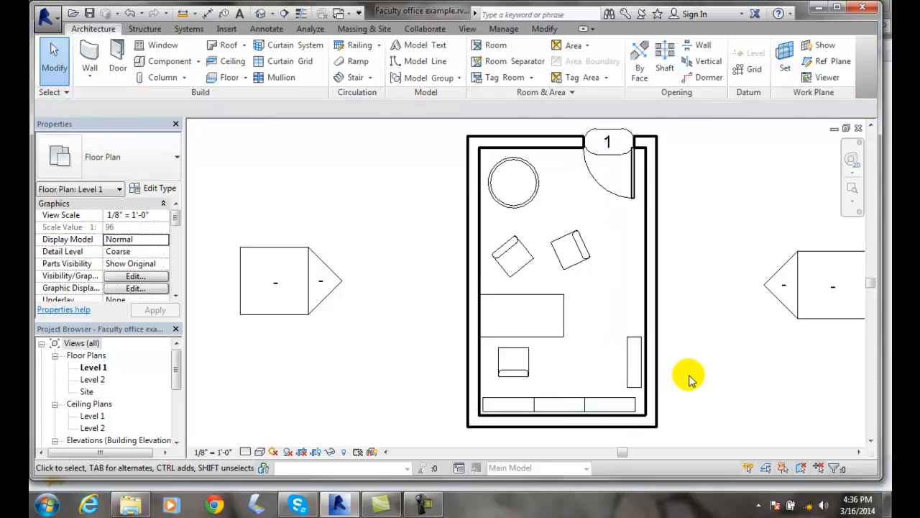
Move the room's right wall outward so the room is about 14'-4" wide, and clear the selection
{"action": "left_click_drag", "start_coordinate": [689, 374], "coordinate": [653, 348]}
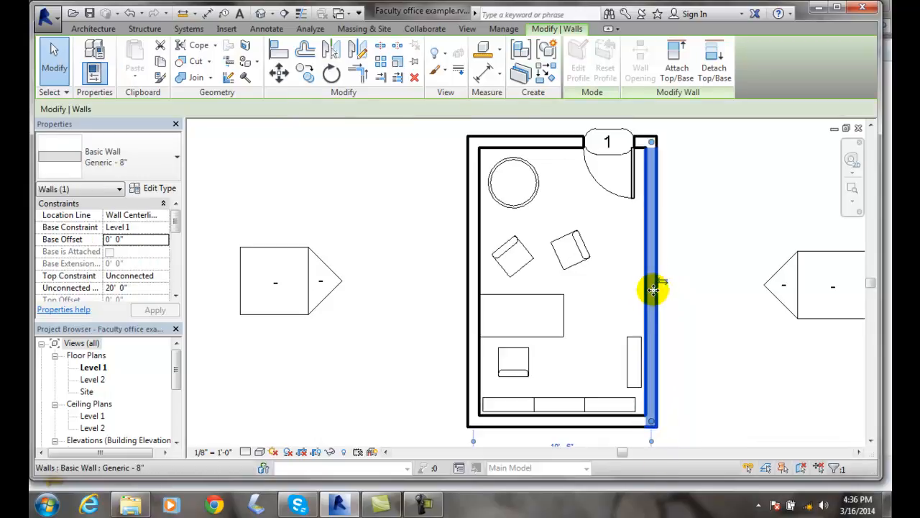
{"action": "left_click_drag", "start_coordinate": [652, 271], "coordinate": [712, 295]}
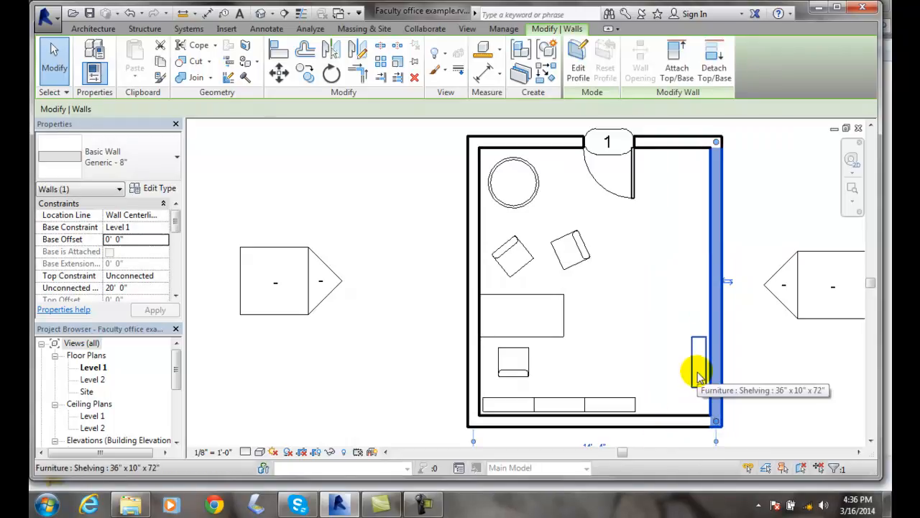
{"action": "key", "text": "Escape"}
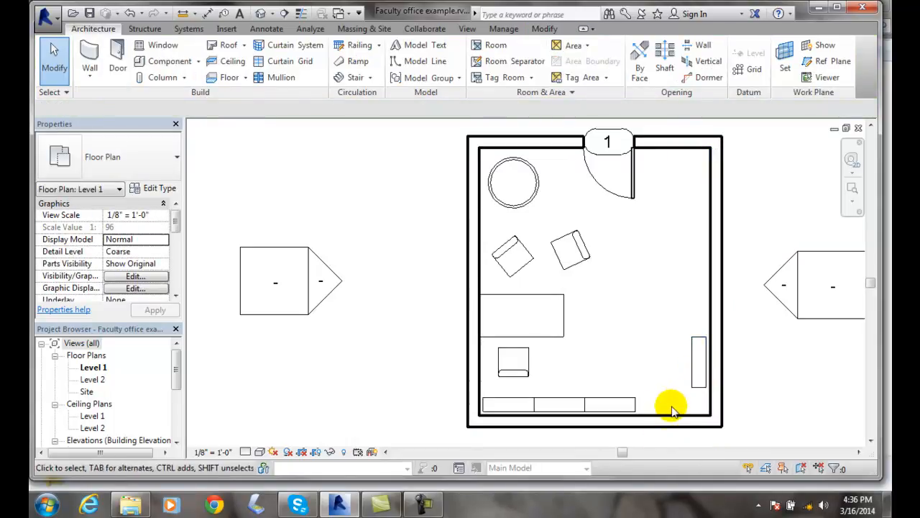